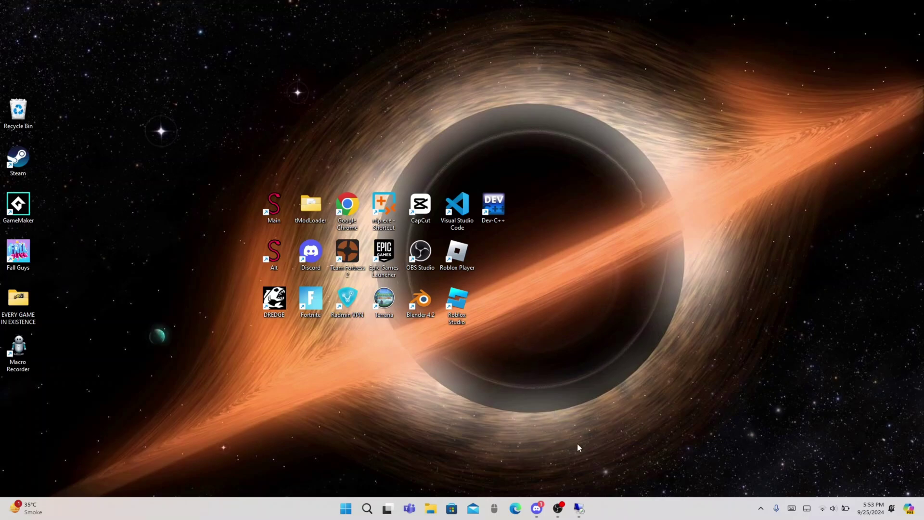
left_click(578, 509)
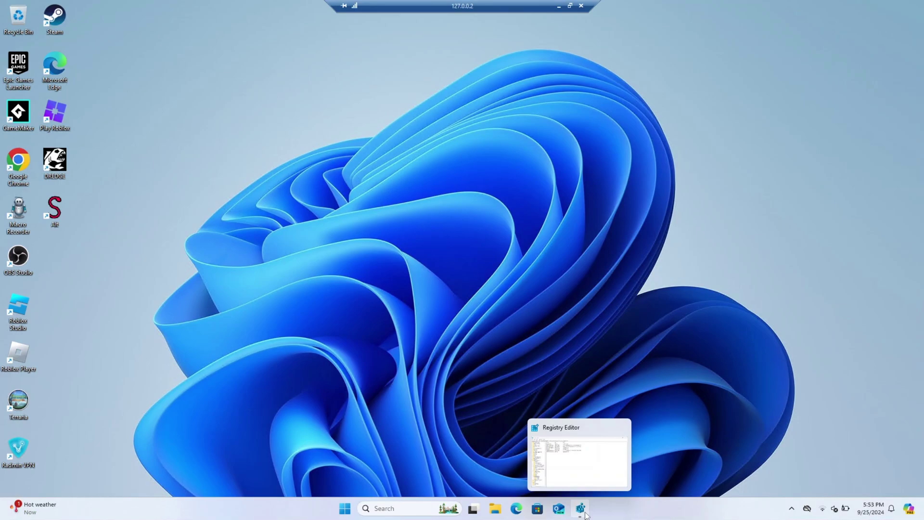
left_click(344, 508)
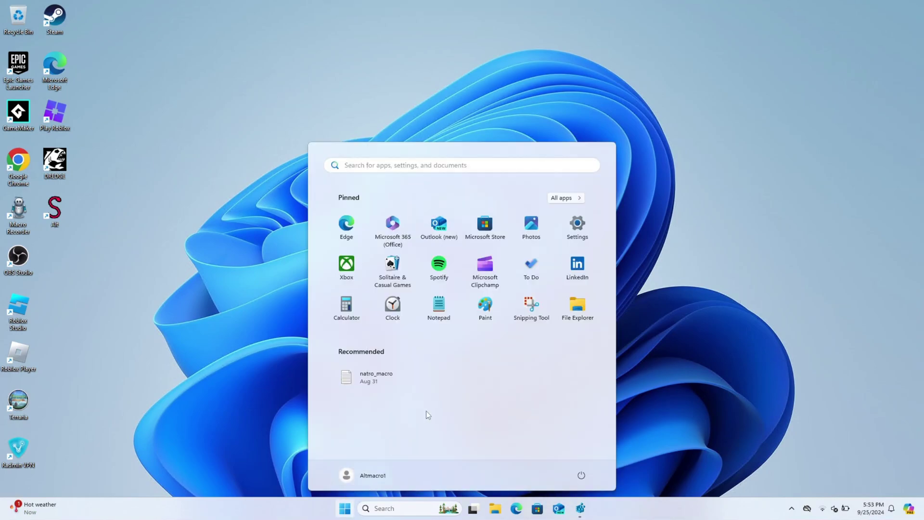
type("reg")
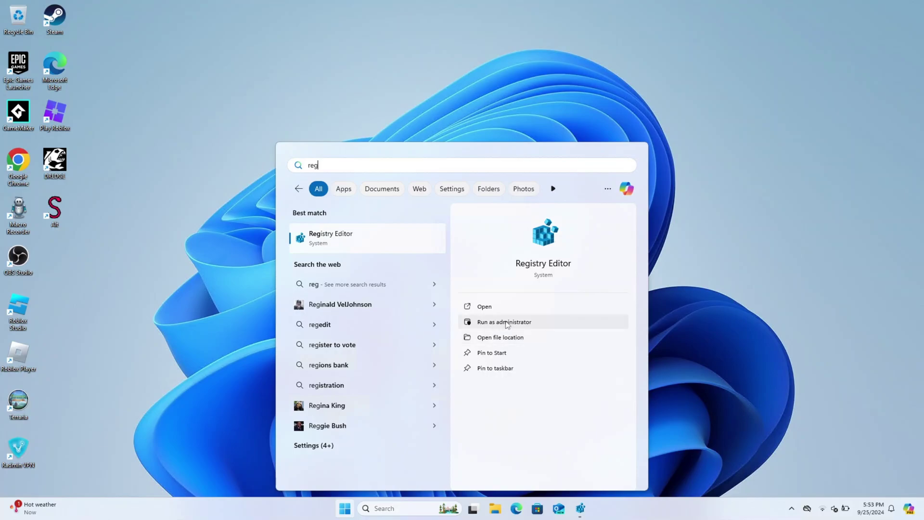
left_click(730, 311)
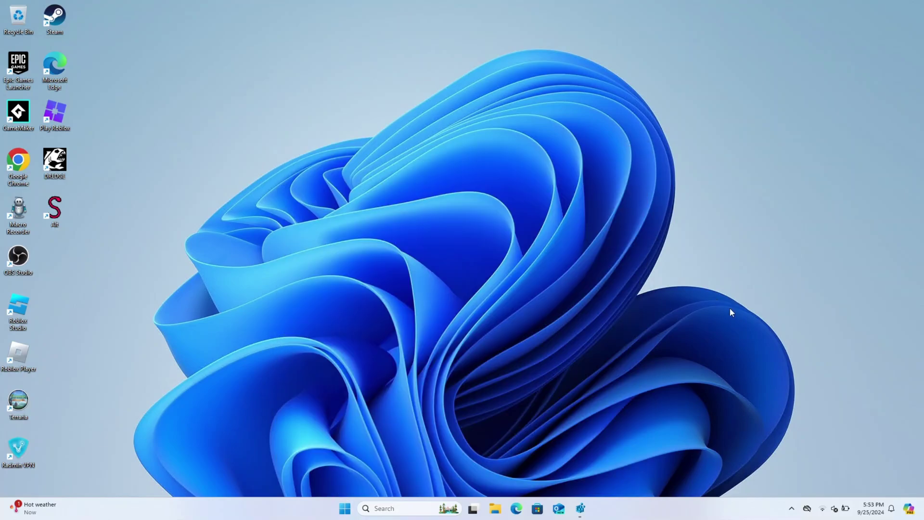
Reposition Registry Editor and highlight the Terminal Server\WinStations portion of the key path
left_click(581, 508)
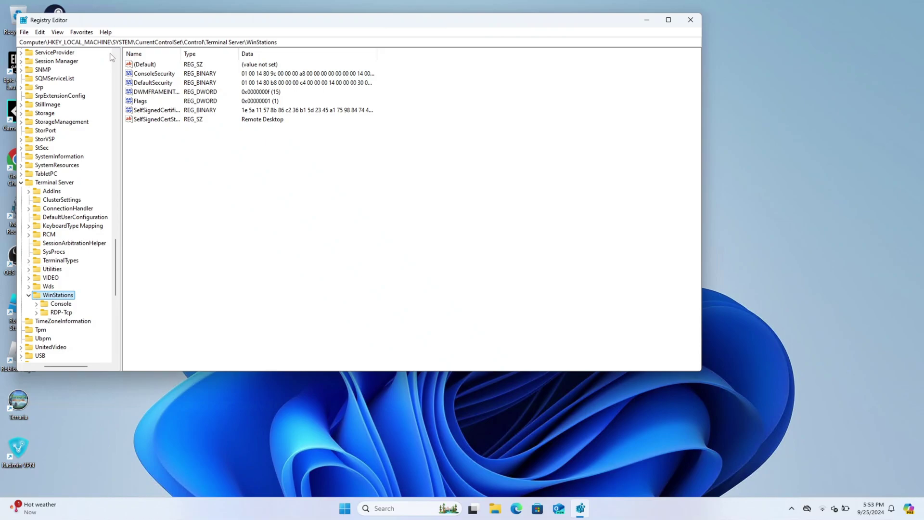
left_click_drag(134, 20, 182, 50)
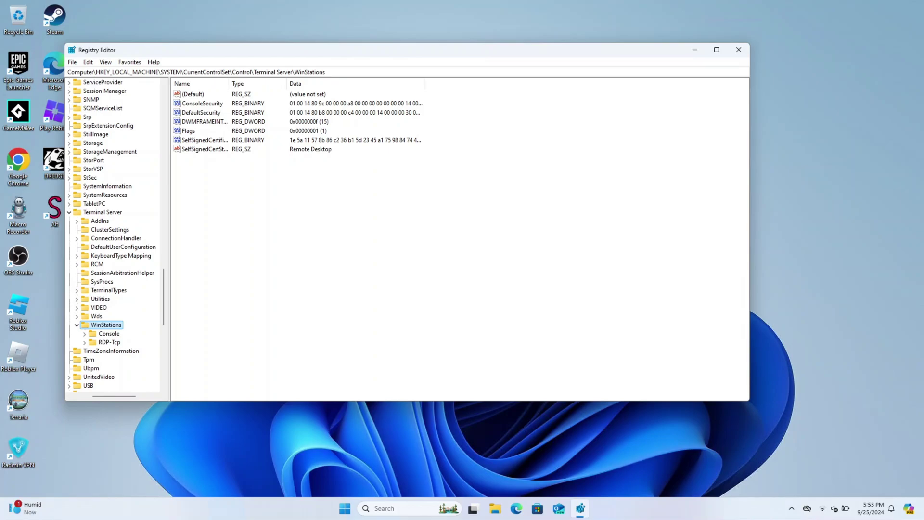
left_click_drag(100, 72, 216, 72)
left_click(232, 72)
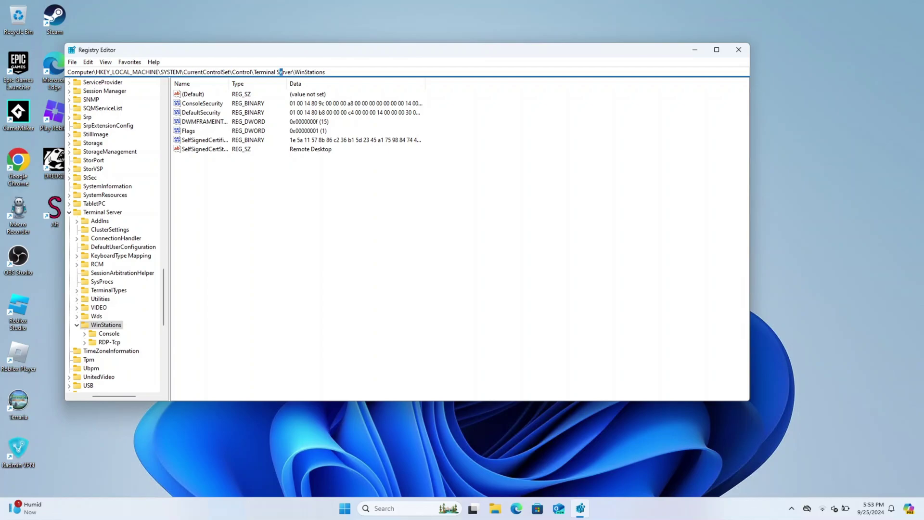
left_click_drag(294, 73, 302, 72)
Create a new DWORD (32-bit) value under WinStations, keeping the name New Value #1
right_click(232, 189)
mouse_move(256, 193)
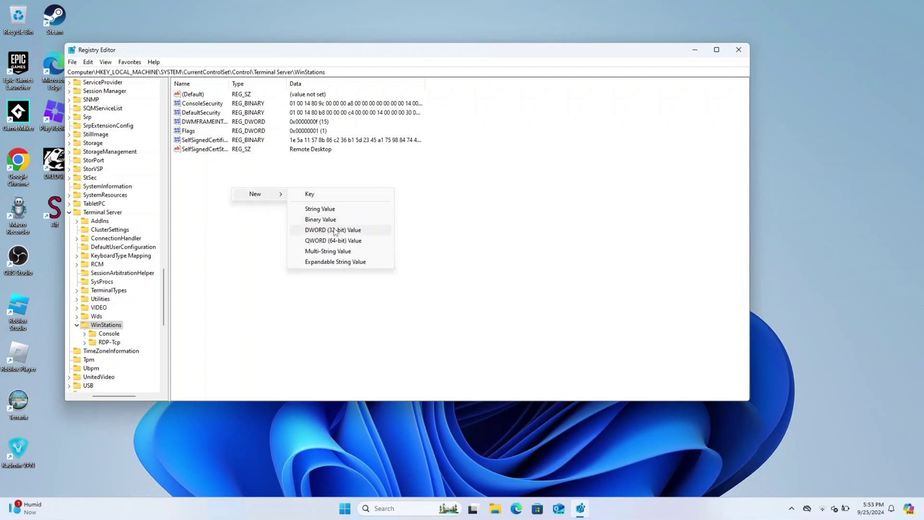
left_click(332, 230)
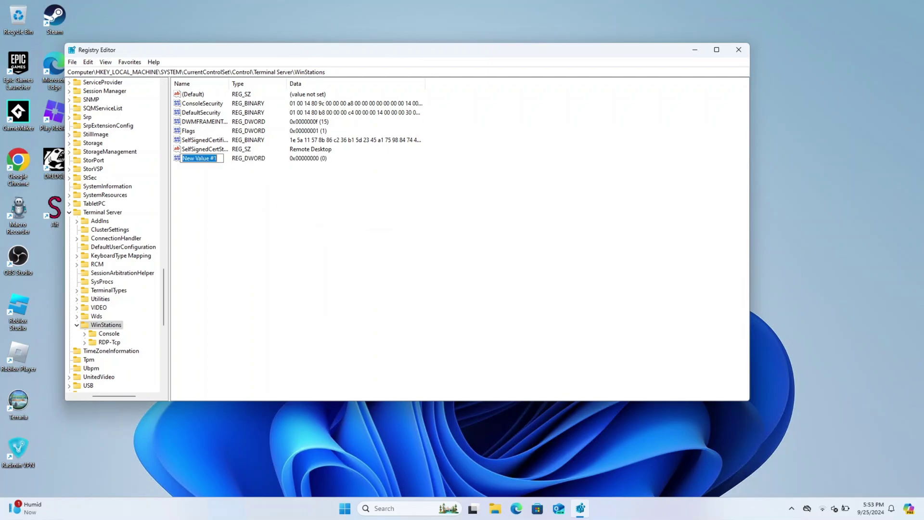
left_click(229, 159)
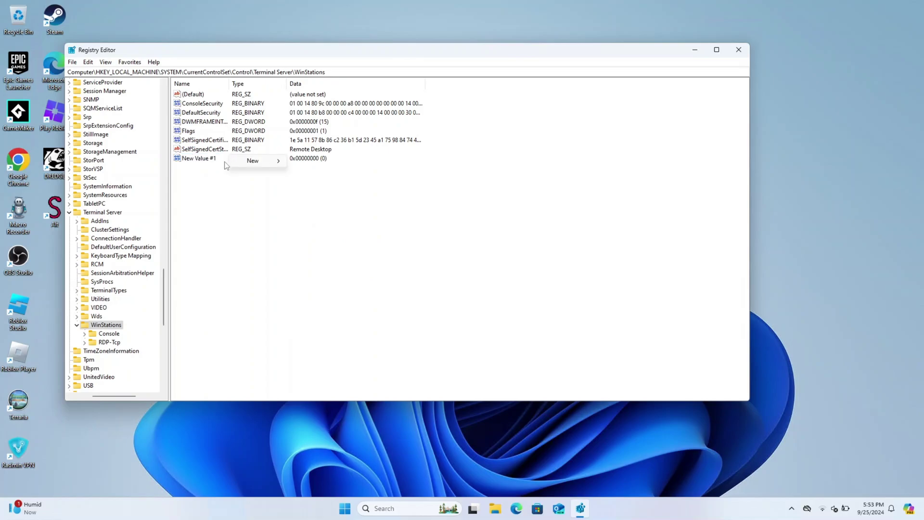
Open New Value #1's edit dialog and close it without changes
left_click(225, 165)
left_click(214, 161)
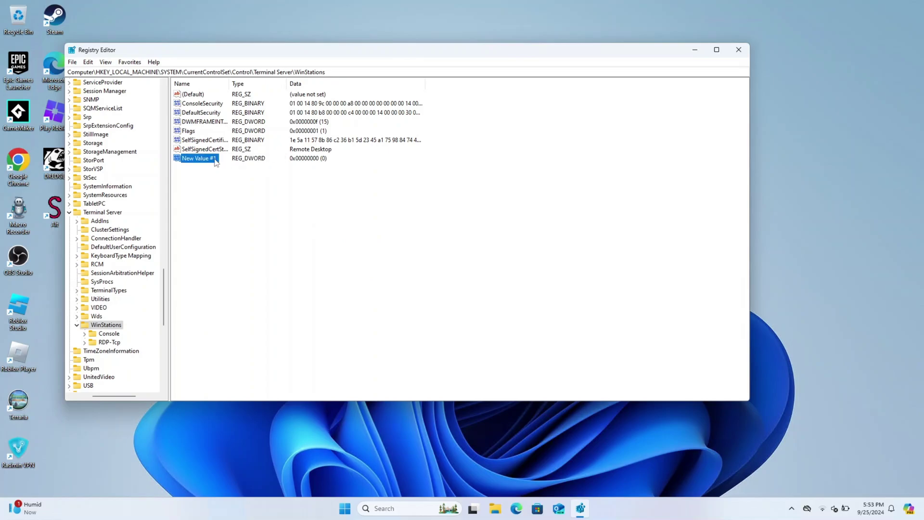
double_click(215, 161)
left_click(243, 94)
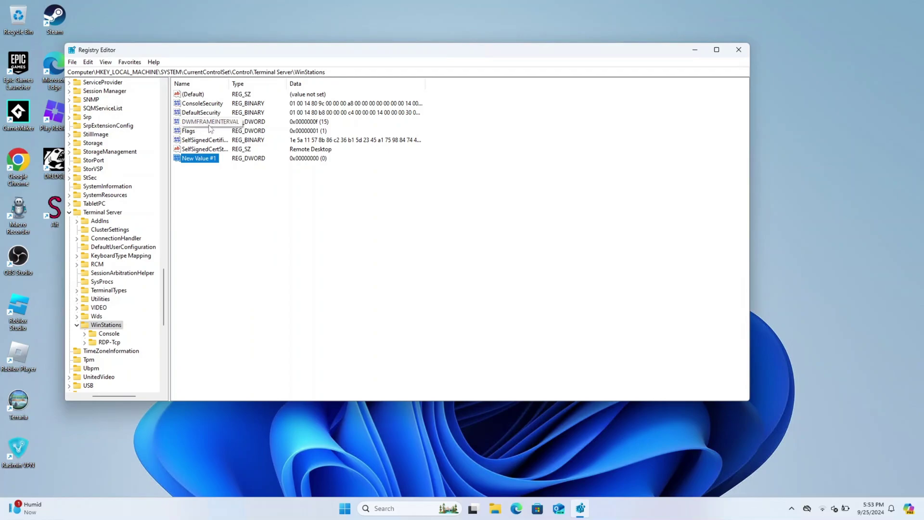
Confirm DWMFRAMEINTERVAL's data as 15 in Decimal base and save it
right_click(210, 127)
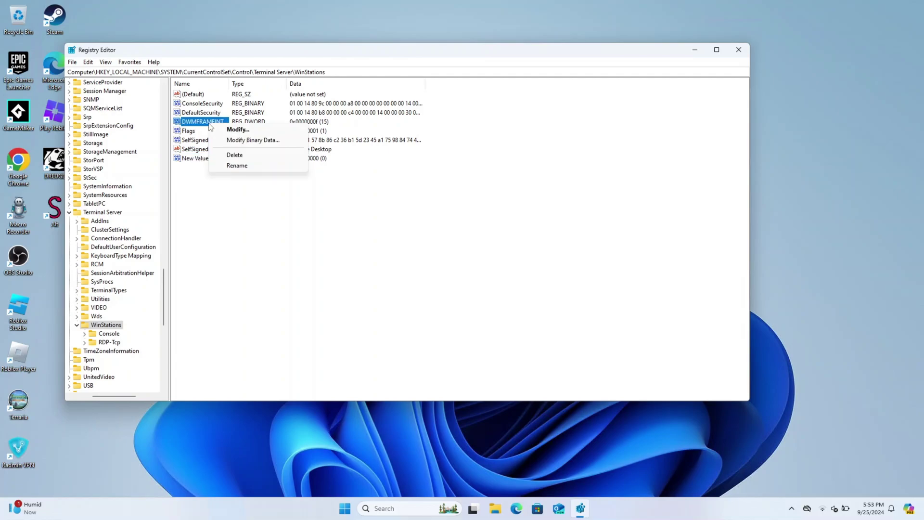
left_click(219, 128)
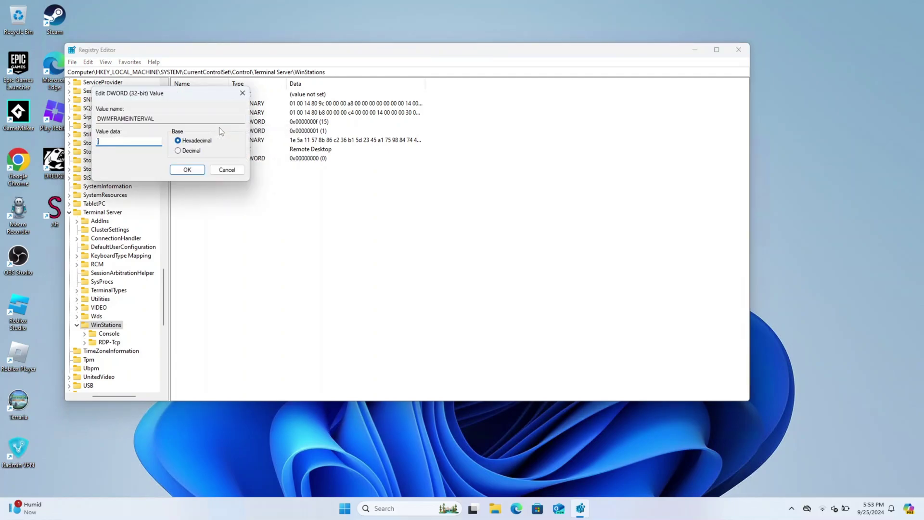
left_click_drag(185, 95, 108, 117)
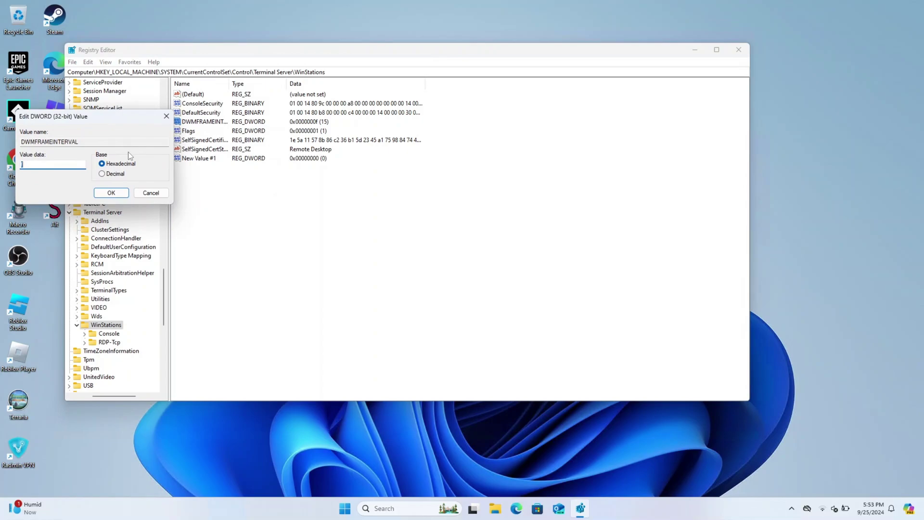
left_click(122, 176)
left_click(108, 193)
left_click(221, 174)
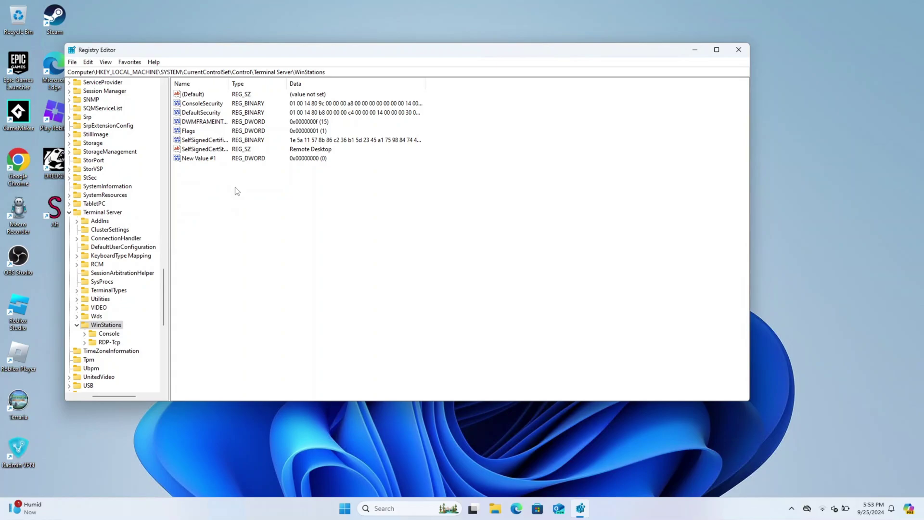
Open the Start menu over Registry Editor
left_click(344, 508)
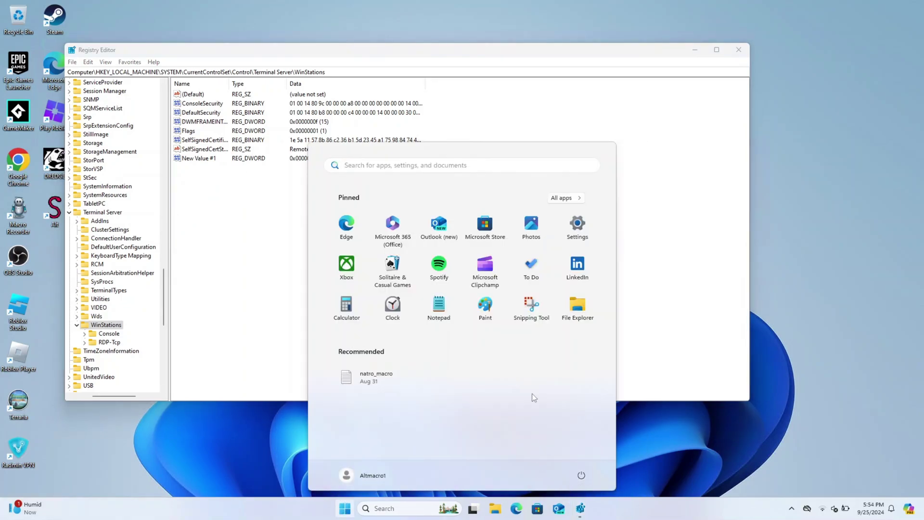